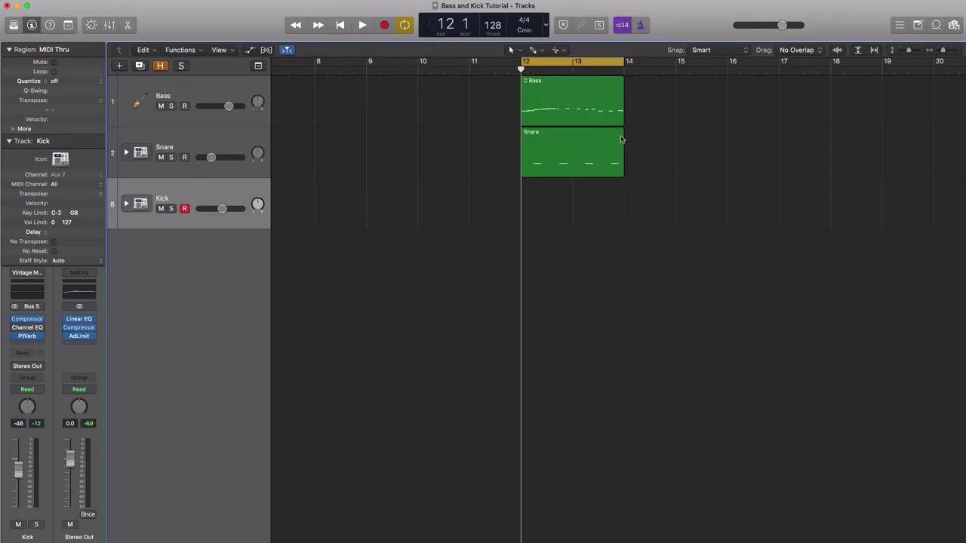
# - Listen to the bass and snare, then create an empty Kick region at bar 12
pyautogui.press('space')
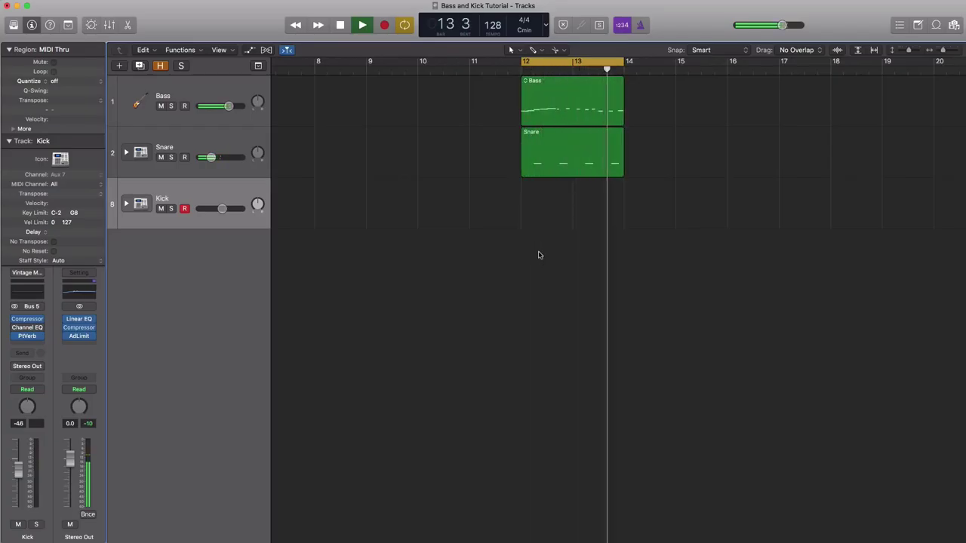
pyautogui.press('space')
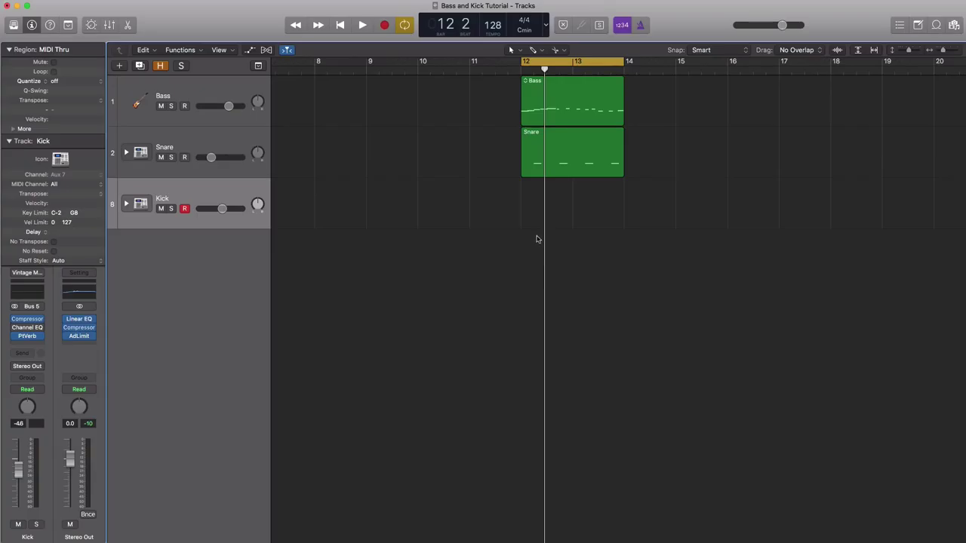
pyautogui.click(531, 205)
# - Lengthen the Kick region to end at bar 14 and open it for note editing
pyautogui.moveTo(572, 219); pyautogui.dragTo(623, 217)
pyautogui.doubleClick(584, 208)
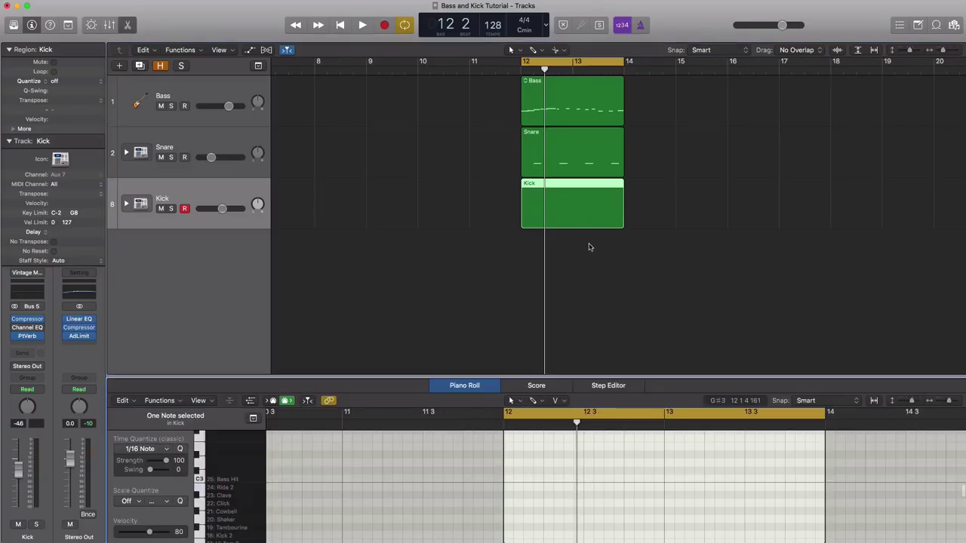
pyautogui.scroll(5, 571, 451)
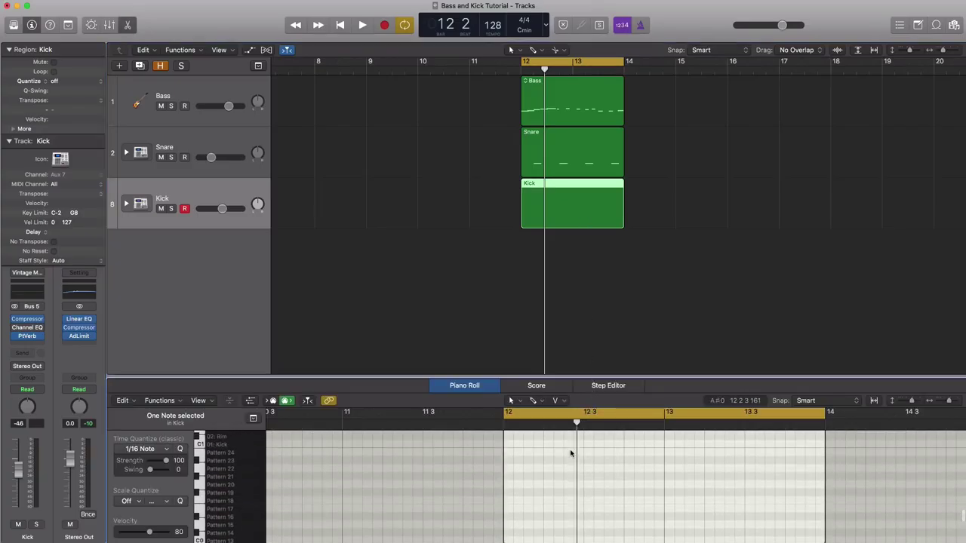
# - Add eight C1 kick notes on every beat of bars 12 and 13
pyautogui.keyDown('super'); pyautogui.click(511, 493); pyautogui.keyUp('super')
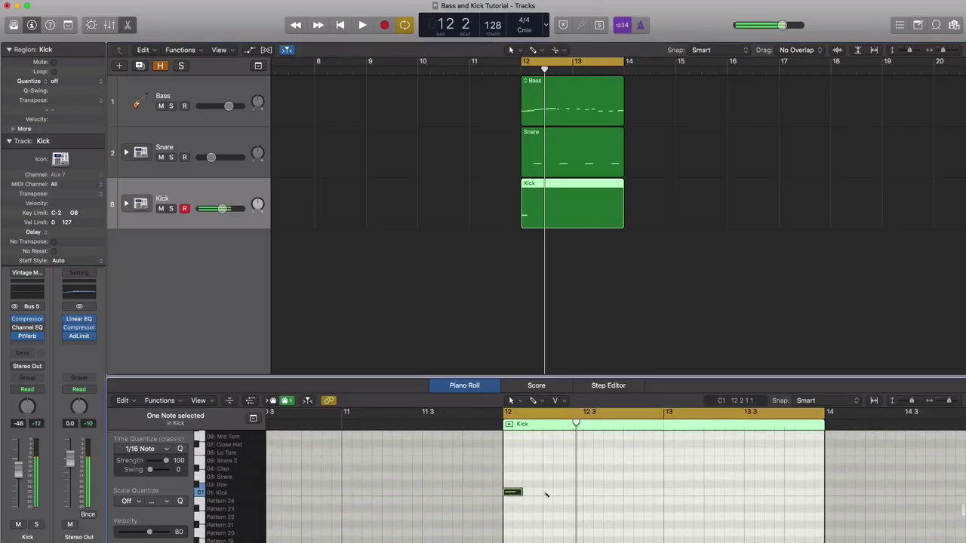
pyautogui.keyDown('super'); pyautogui.click(547, 493); pyautogui.keyUp('super')
pyautogui.keyDown('super'); pyautogui.click(588, 493); pyautogui.keyUp('super')
pyautogui.keyDown('super'); pyautogui.click(626, 492); pyautogui.keyUp('super')
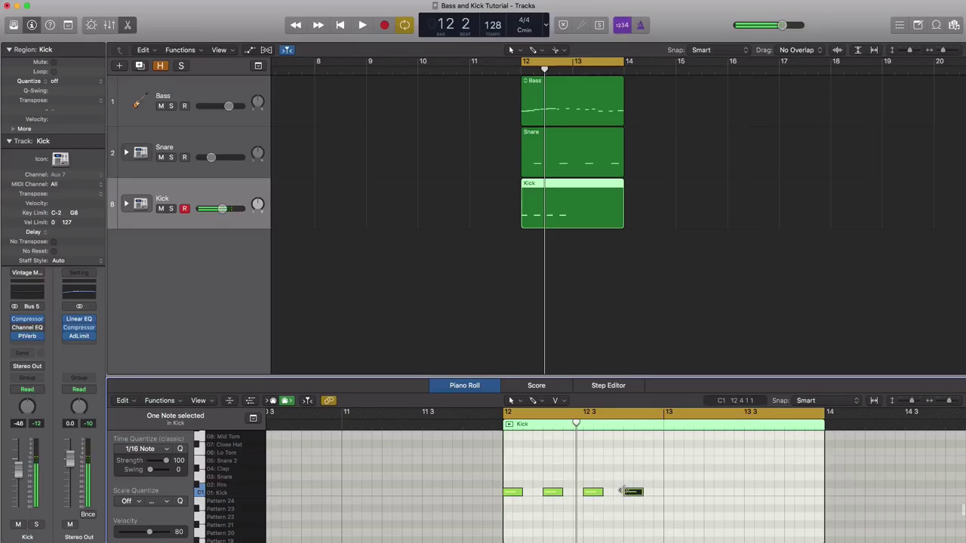
pyautogui.keyDown('super'); pyautogui.click(665, 493); pyautogui.keyUp('super')
pyautogui.keyDown('super'); pyautogui.click(710, 493); pyautogui.keyUp('super')
pyautogui.keyDown('super'); pyautogui.click(750, 493); pyautogui.keyUp('super')
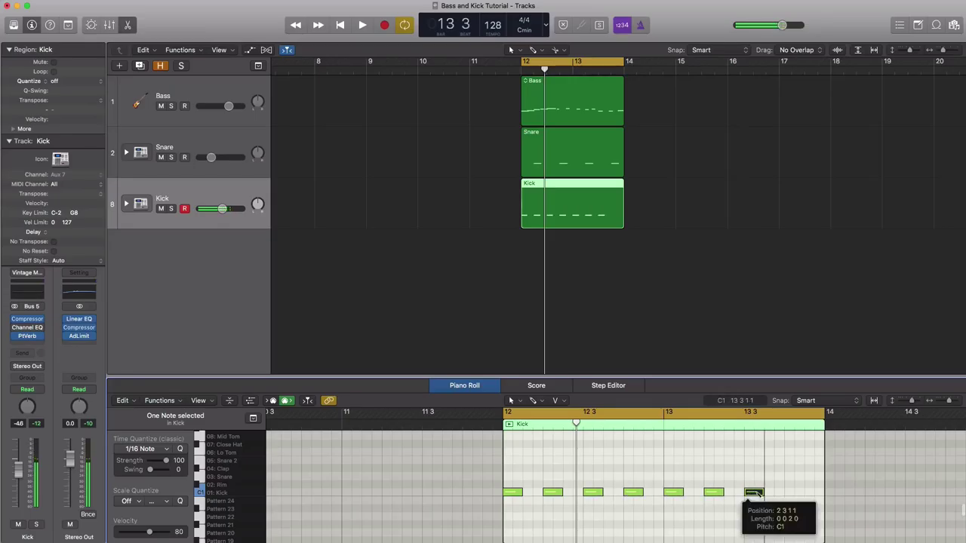
pyautogui.keyDown('super'); pyautogui.click(788, 493); pyautogui.keyUp('super')
# - Play back the four-on-the-floor kick pattern with an enlarged note editing area
pyautogui.press('space')
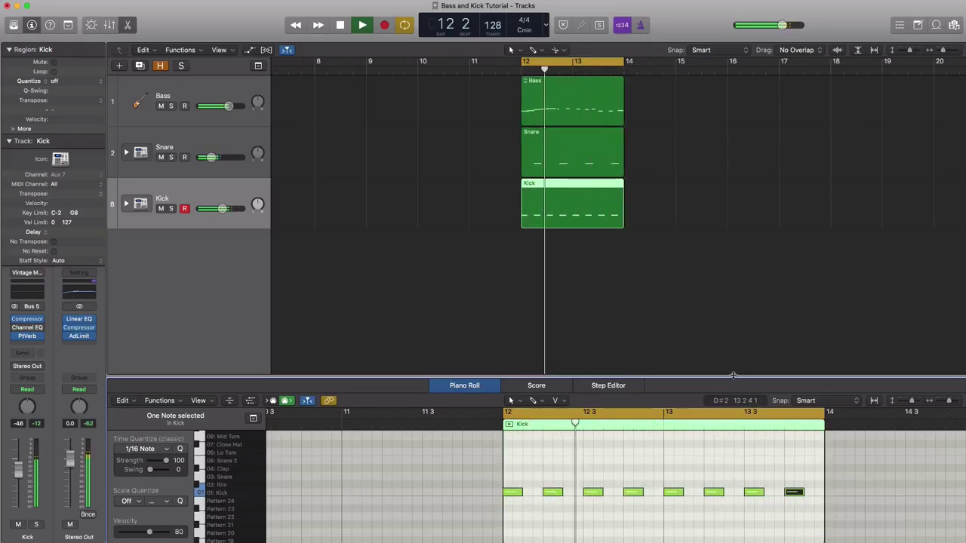
pyautogui.moveTo(737, 378); pyautogui.dragTo(737, 353)
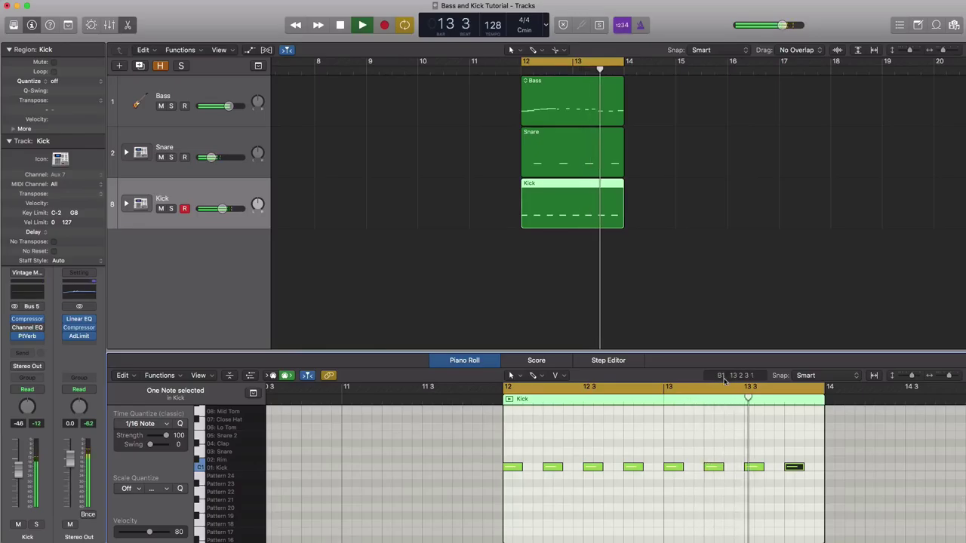
pyautogui.press('space')
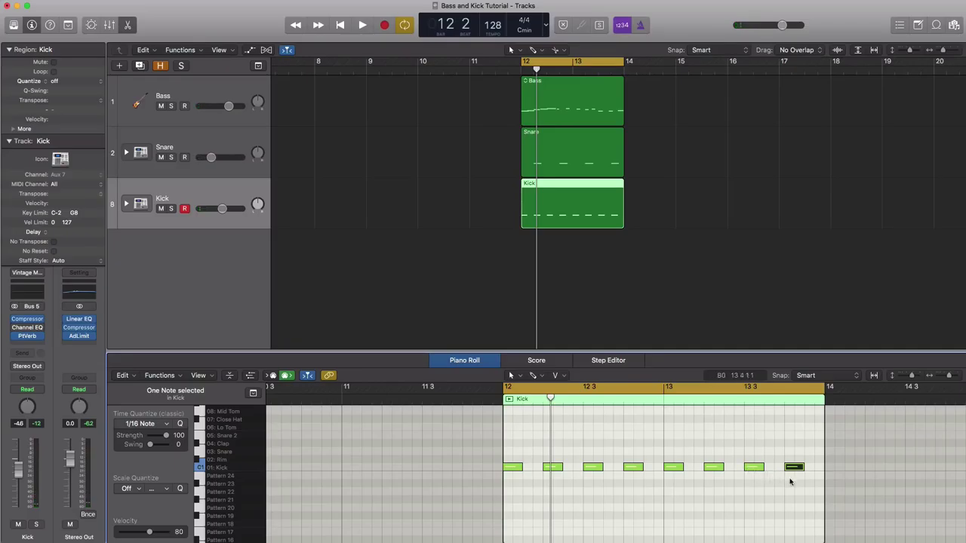
# - Delete all kick notes but the first and add C1 hits near 12 3, 12 4 and 13 1
pyautogui.moveTo(801, 481); pyautogui.dragTo(553, 452)
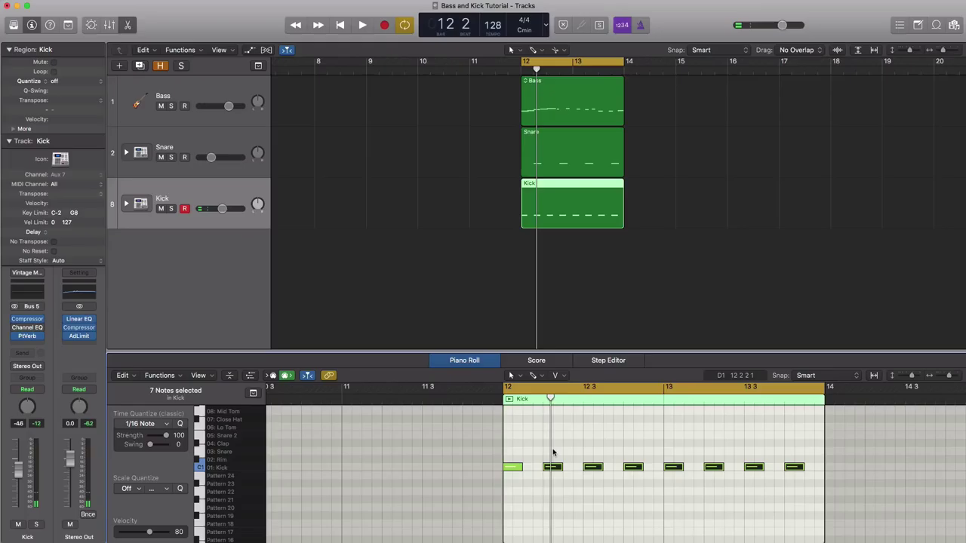
pyautogui.press('Delete')
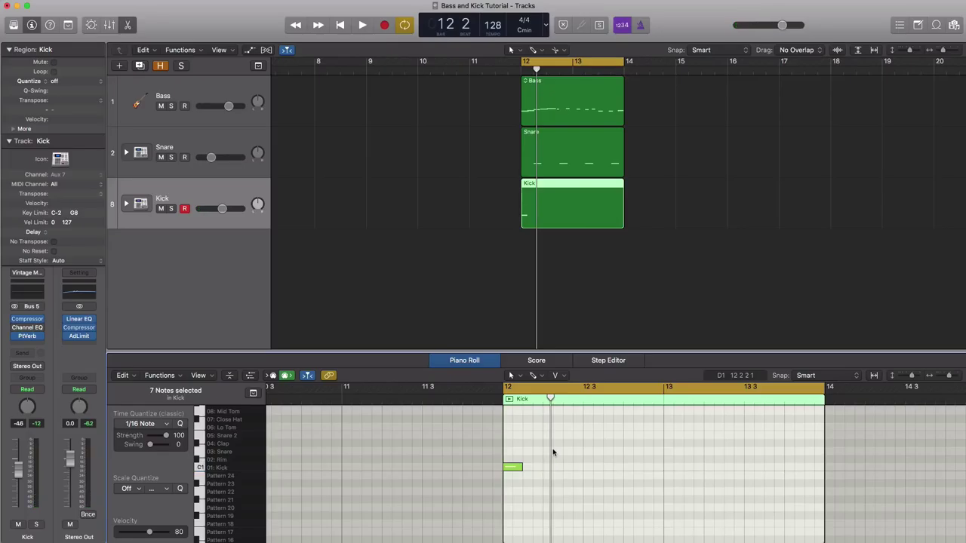
pyautogui.press('space')
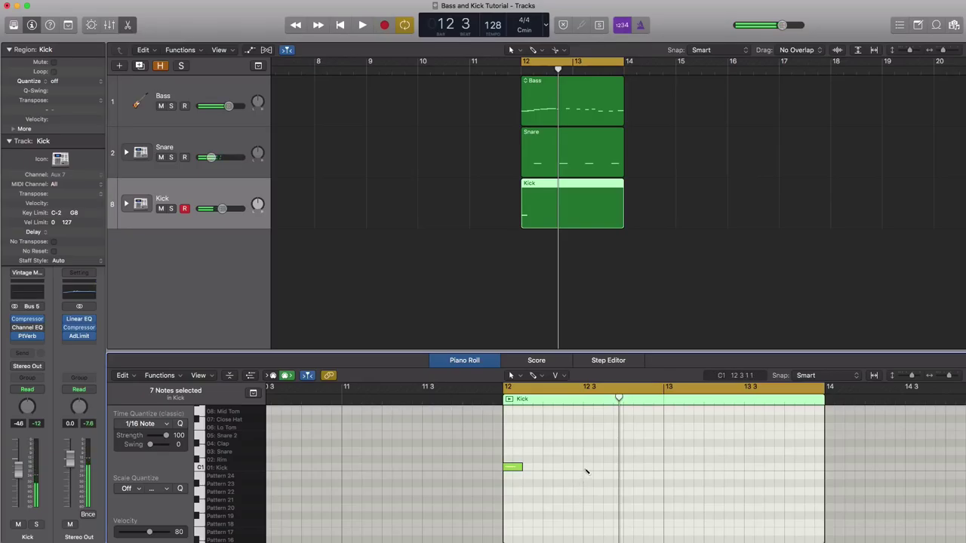
pyautogui.keyDown('super'); pyautogui.click(585, 468); pyautogui.keyUp('super')
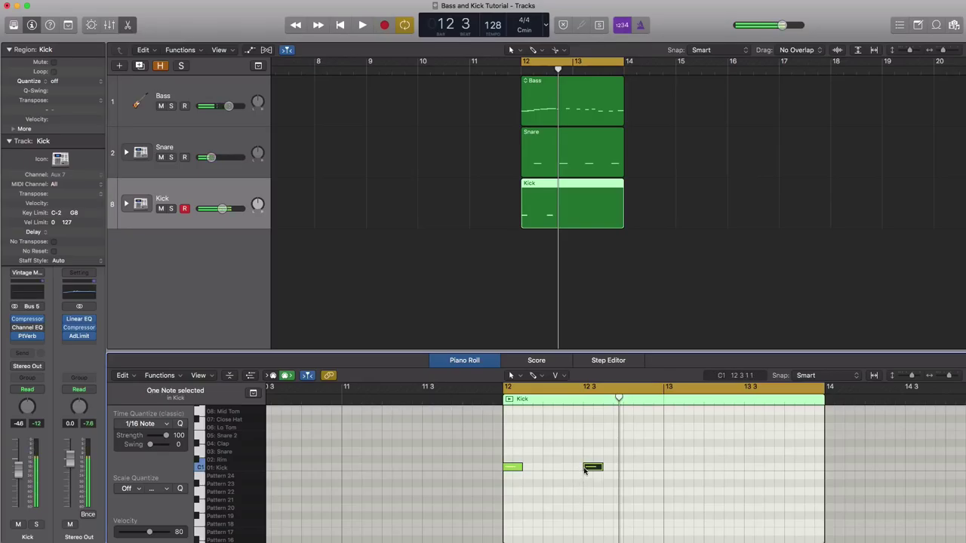
pyautogui.keyDown('super'); pyautogui.click(647, 468); pyautogui.keyUp('super')
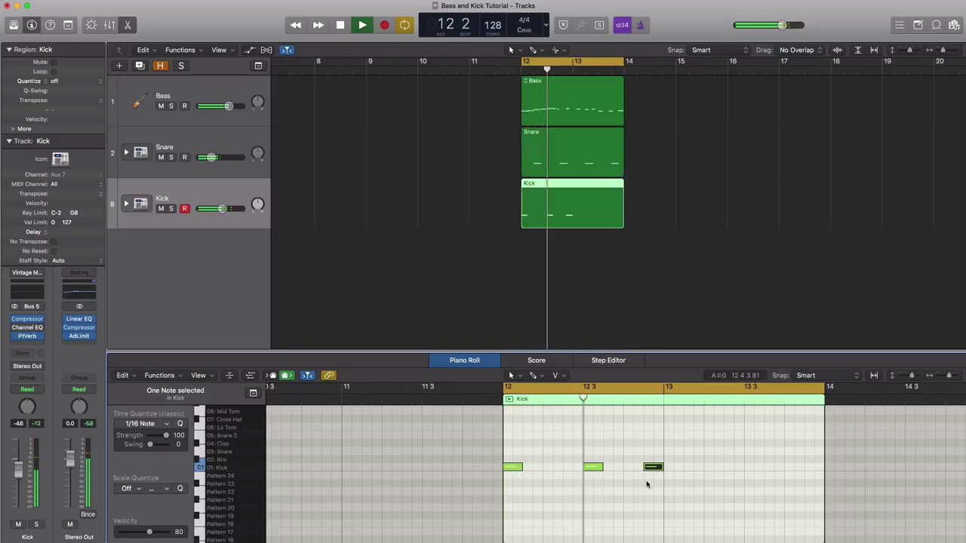
pyautogui.keyDown('super'); pyautogui.click(686, 467); pyautogui.keyUp('super')
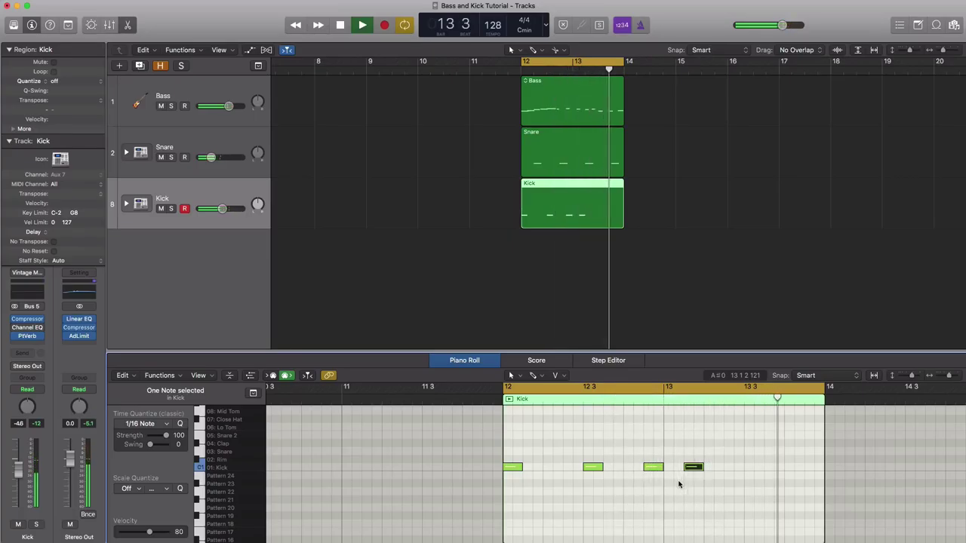
pyautogui.press('space')
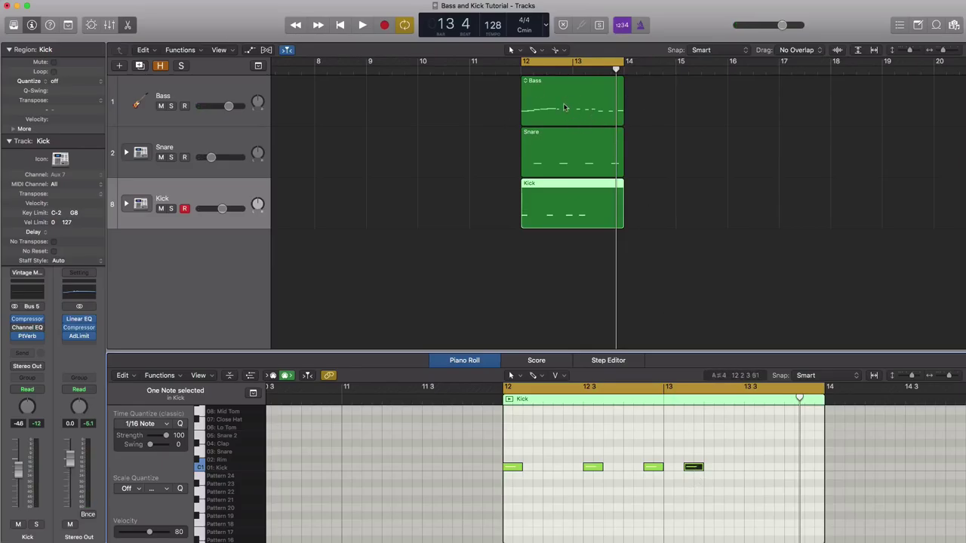
# - Nudge the fourth kick note slightly earlier and add three C1 hits from beat 3 of bar 13
pyautogui.click(691, 468)
pyautogui.moveTo(692, 468); pyautogui.dragTo(682, 467)
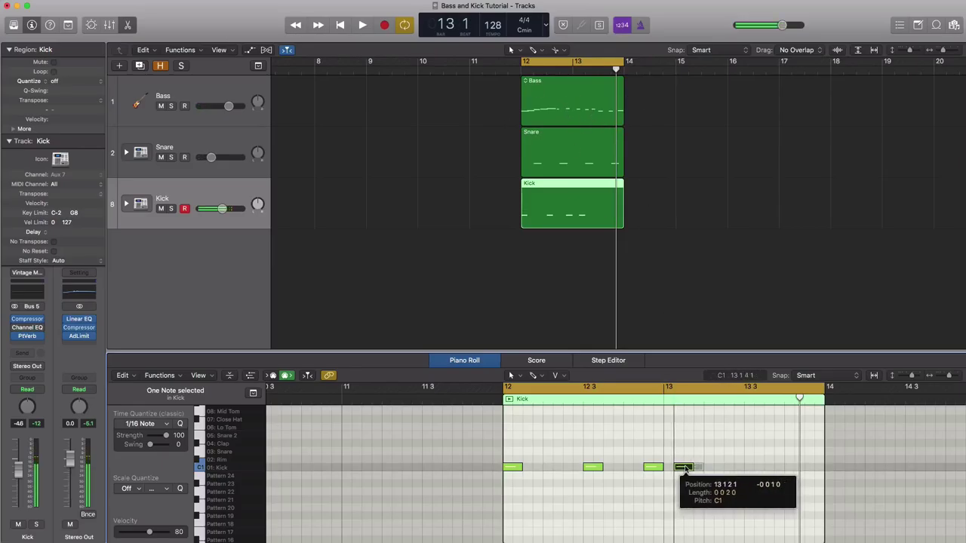
pyautogui.press('space')
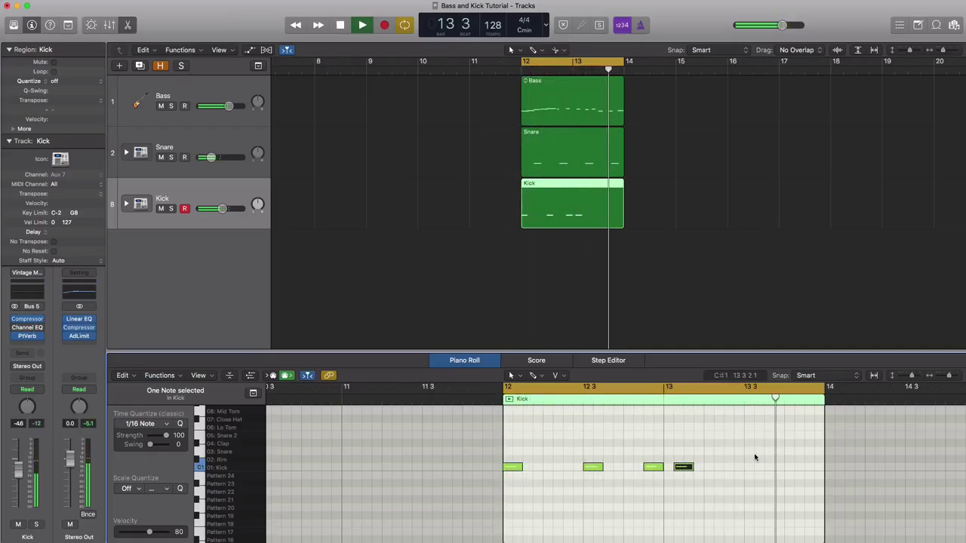
pyautogui.click(748, 467)
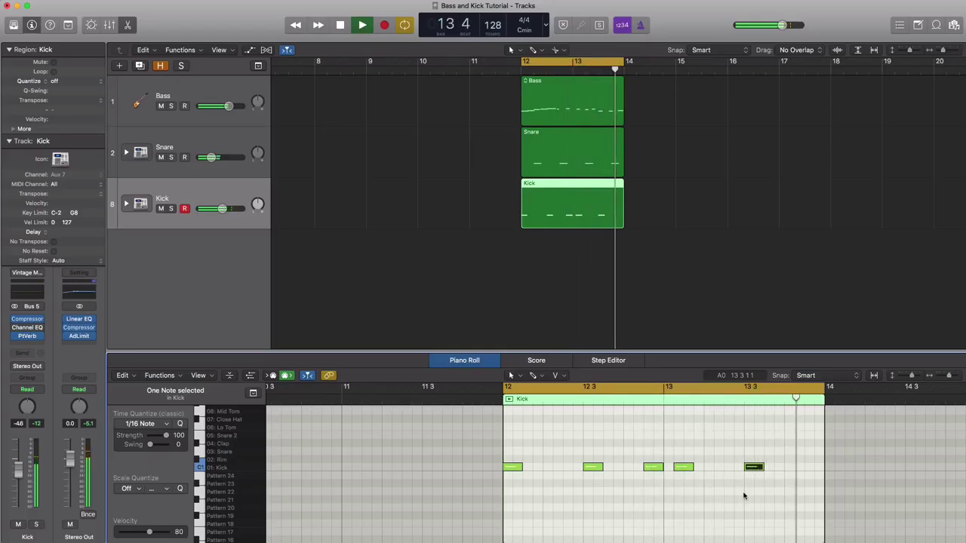
pyautogui.click(777, 468)
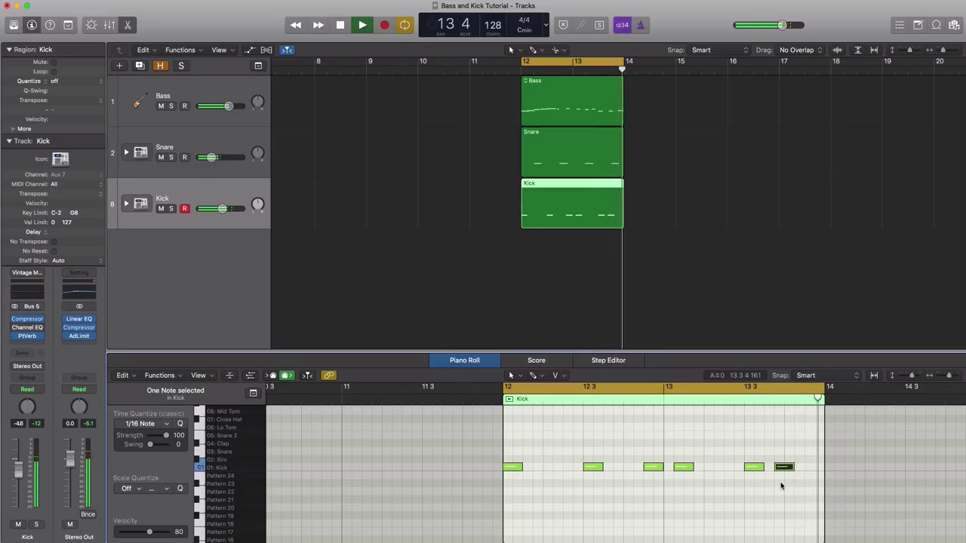
pyautogui.click(811, 468)
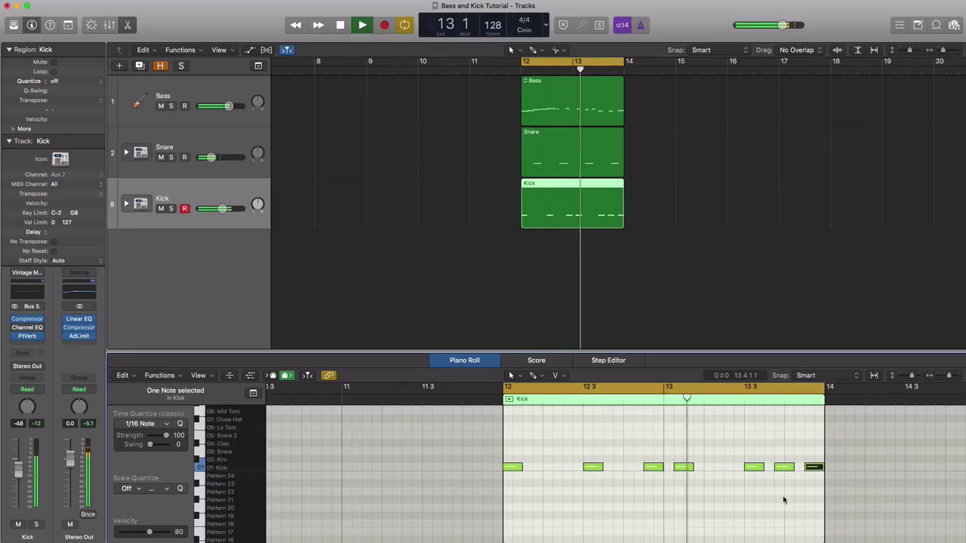
pyautogui.press('space')
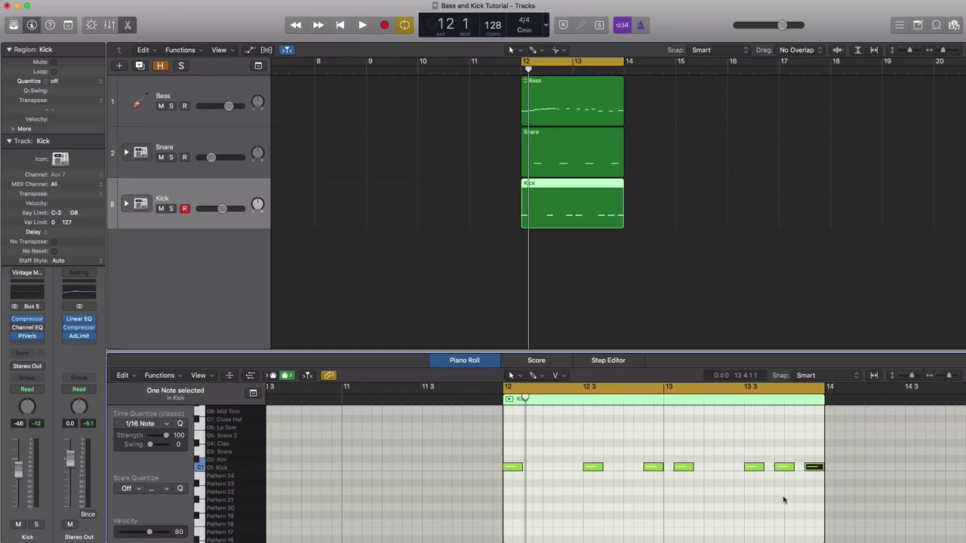
pyautogui.click(683, 467)
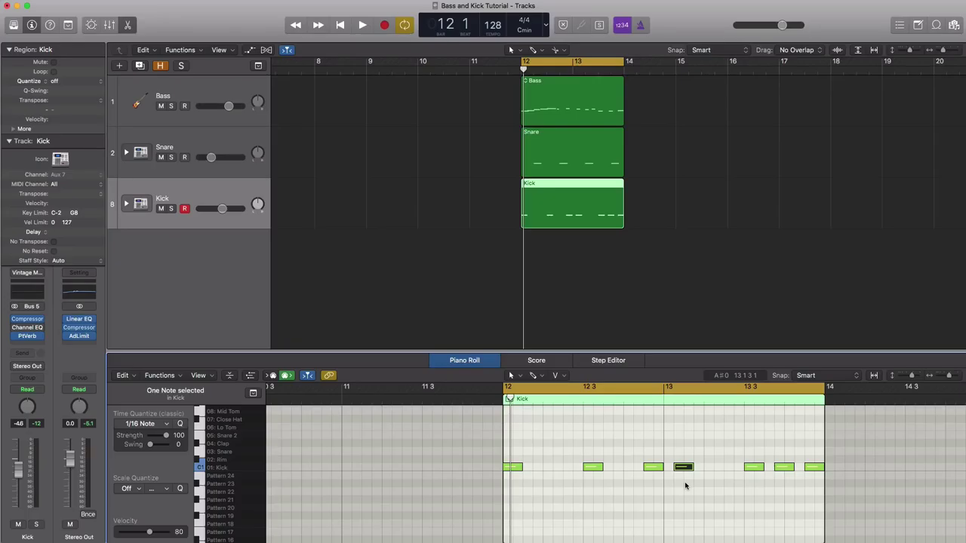
# - Move the cycle range to bars 14–16 and hide the Bass, Snare and Kick tracks
pyautogui.moveTo(599, 65); pyautogui.dragTo(830, 72)
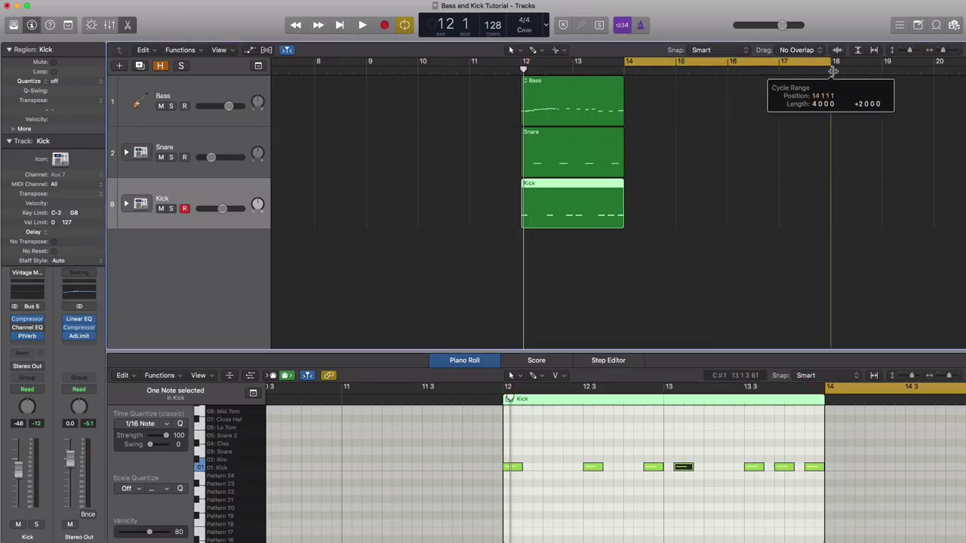
pyautogui.press('h')
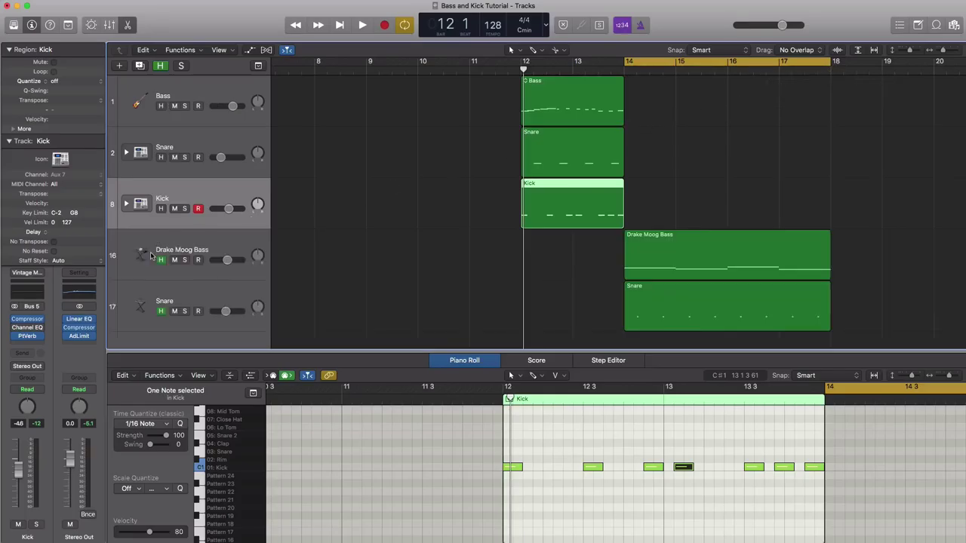
pyautogui.moveTo(160, 261); pyautogui.dragTo(163, 310)
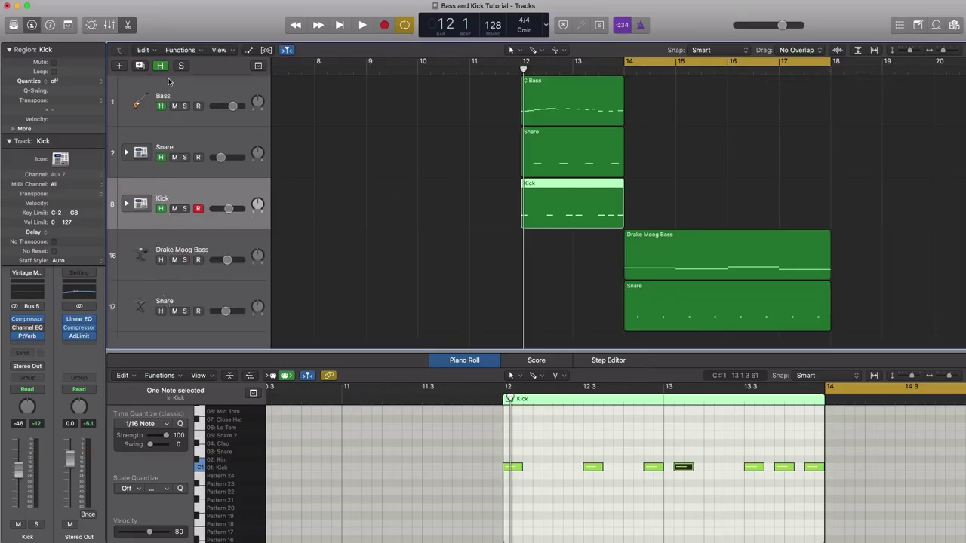
pyautogui.hotkey('ctrl', 'h')
# - Play the loop from bar 14 with only Drake Moog Bass and Snare
pyautogui.hscroll(6, 700, 155)
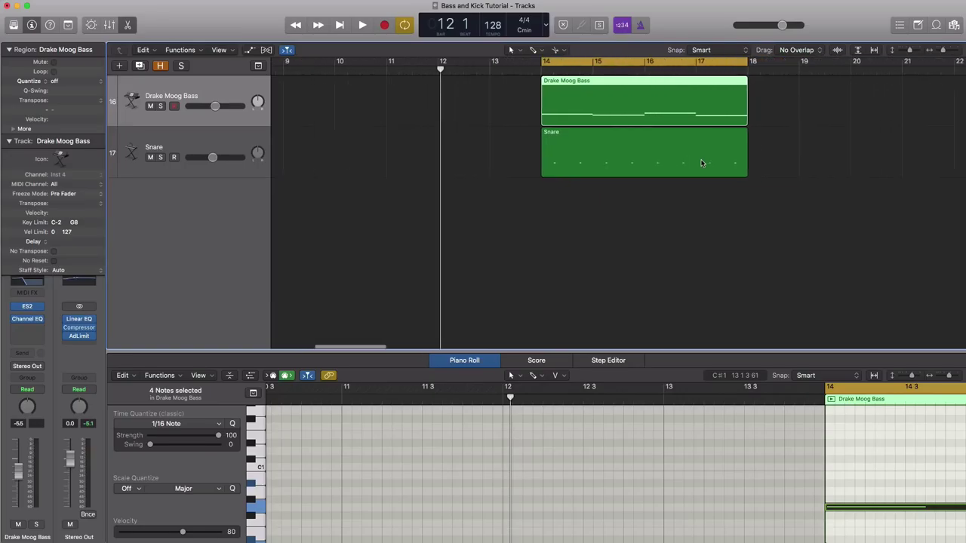
pyautogui.hscroll(3, 700, 163)
pyautogui.hscroll(-1, 701, 163)
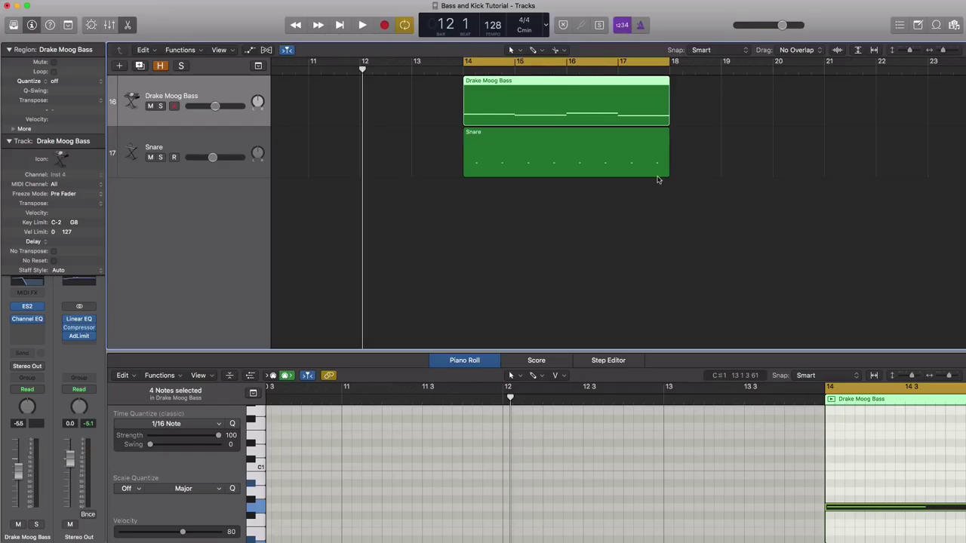
pyautogui.press('space')
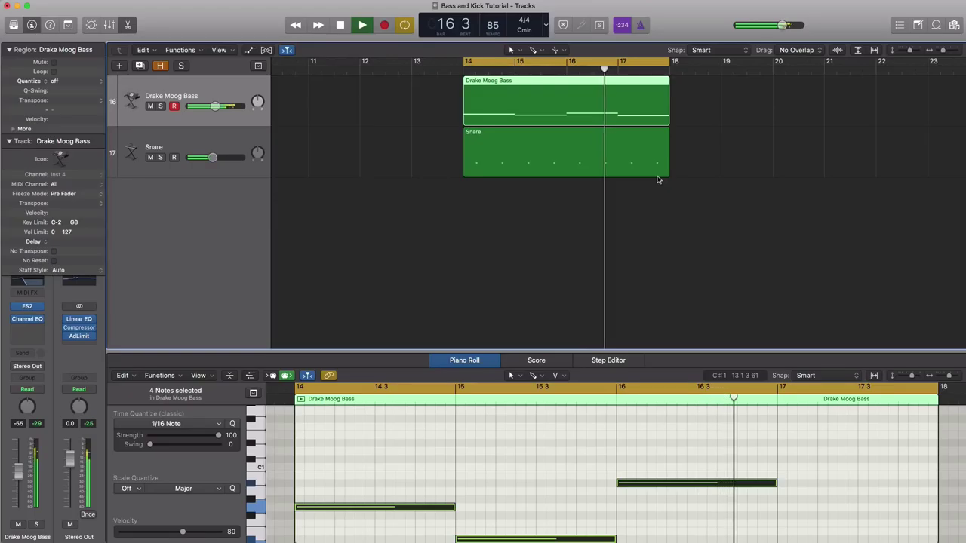
# - Load the Snare region's notes into the editor, stop playback, and duplicate the Snare track
pyautogui.click(183, 145)
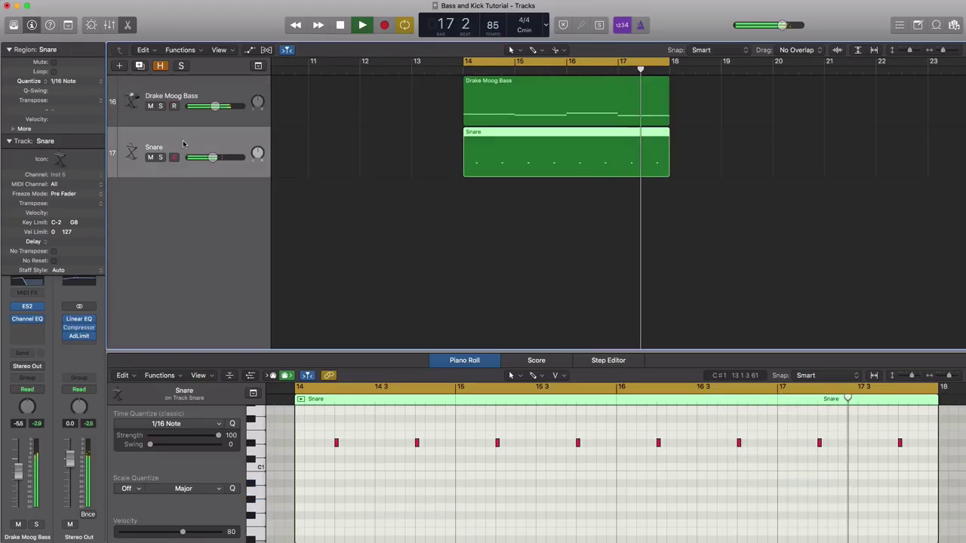
pyautogui.press('space')
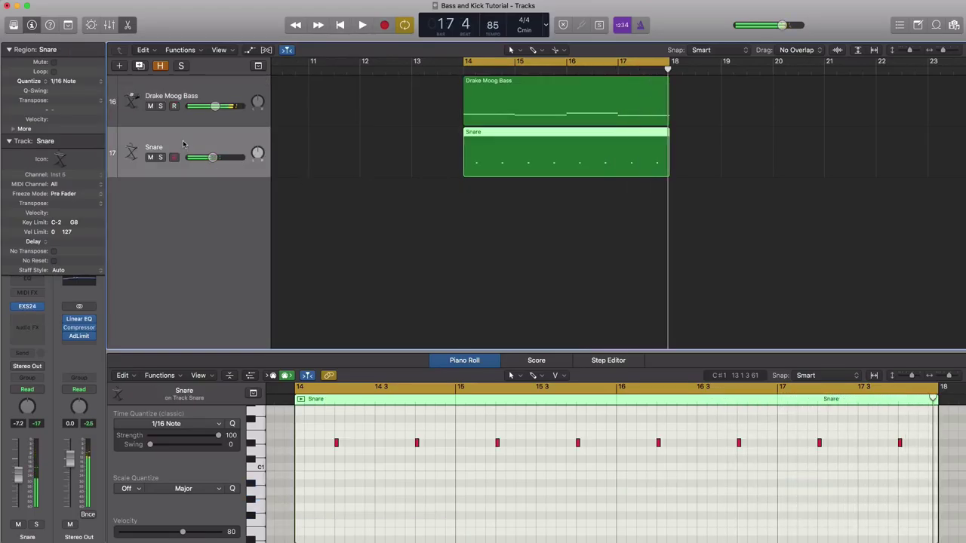
pyautogui.press('Up')
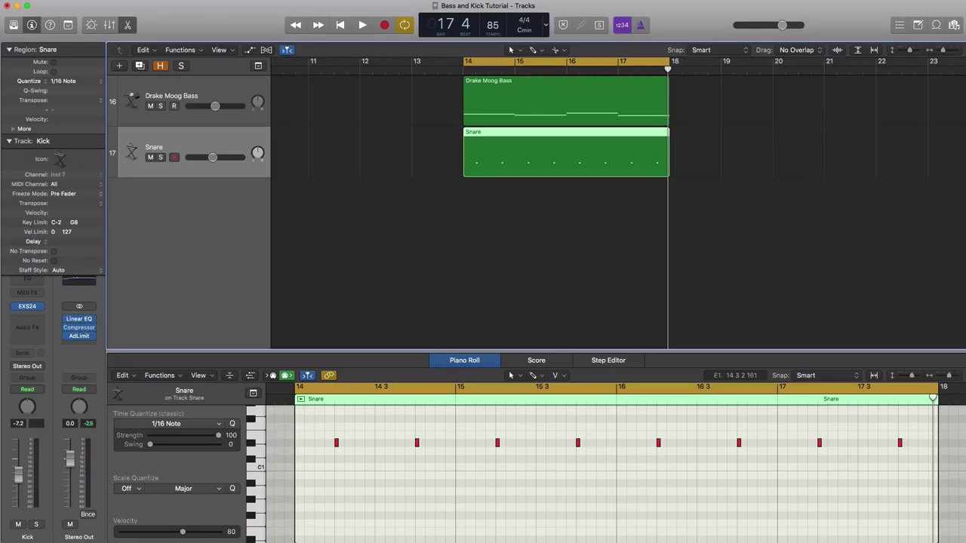
pyautogui.click(141, 67)
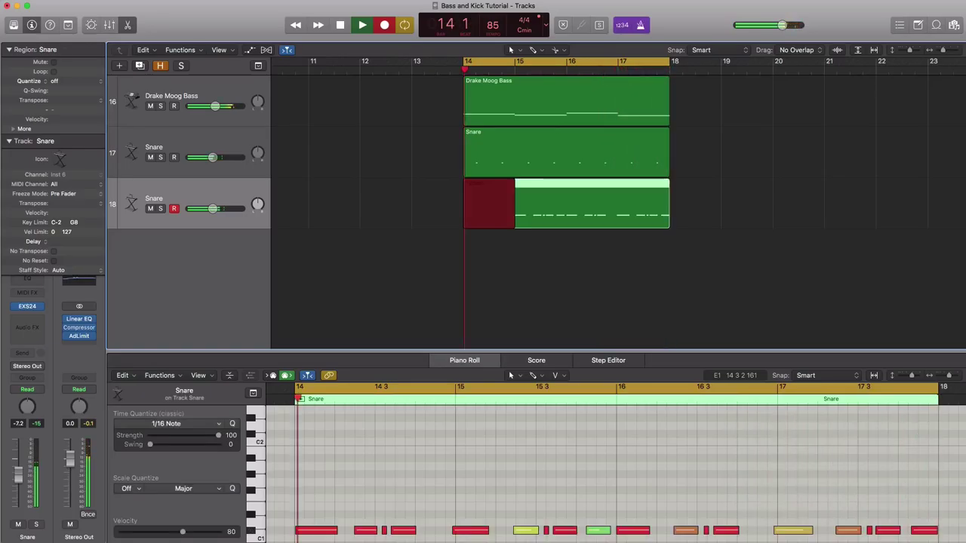
# - Stop recording the freely played snare pattern spanning bars 14–18
pyautogui.press('space')
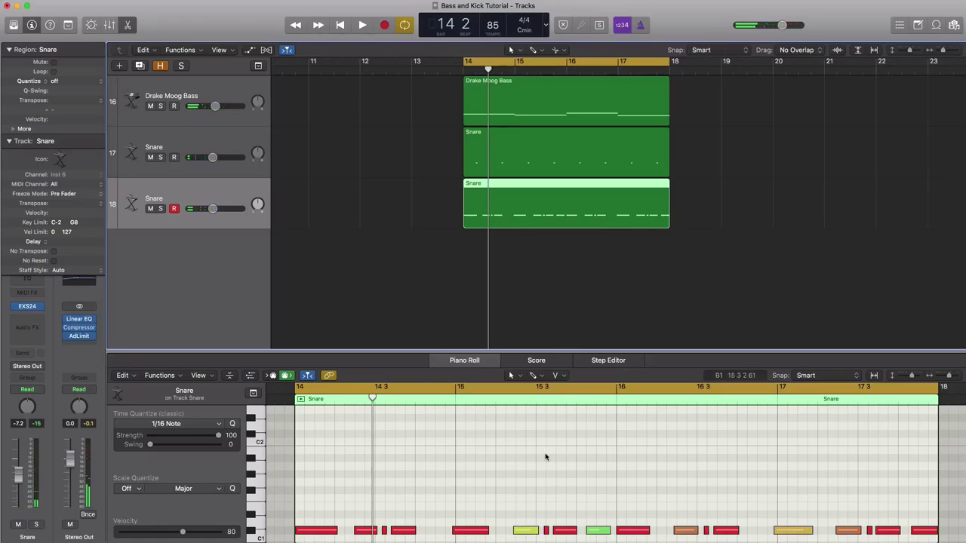
# - Quantize every note in the recorded Snare region to 1/16 notes and play it back
pyautogui.scroll(-2, 537, 455)
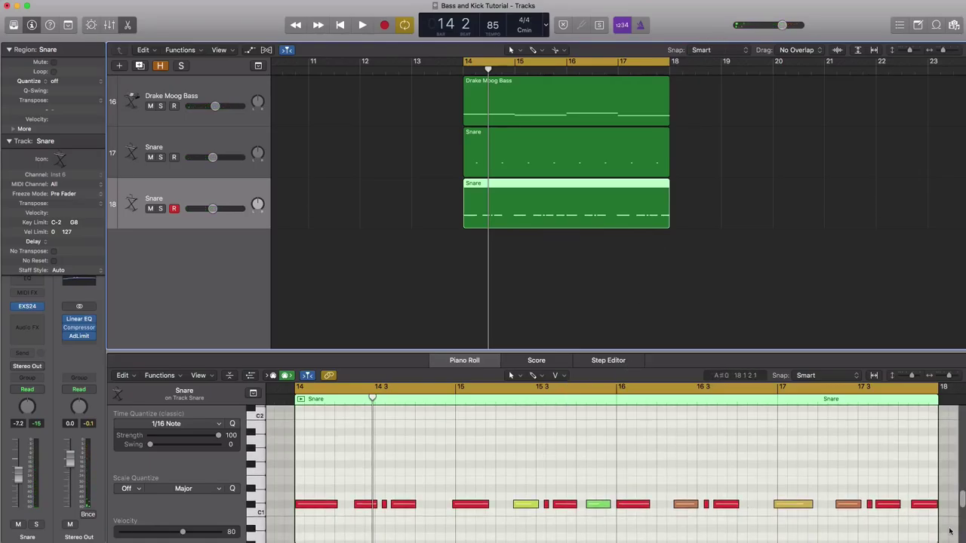
pyautogui.moveTo(946, 527); pyautogui.dragTo(289, 487)
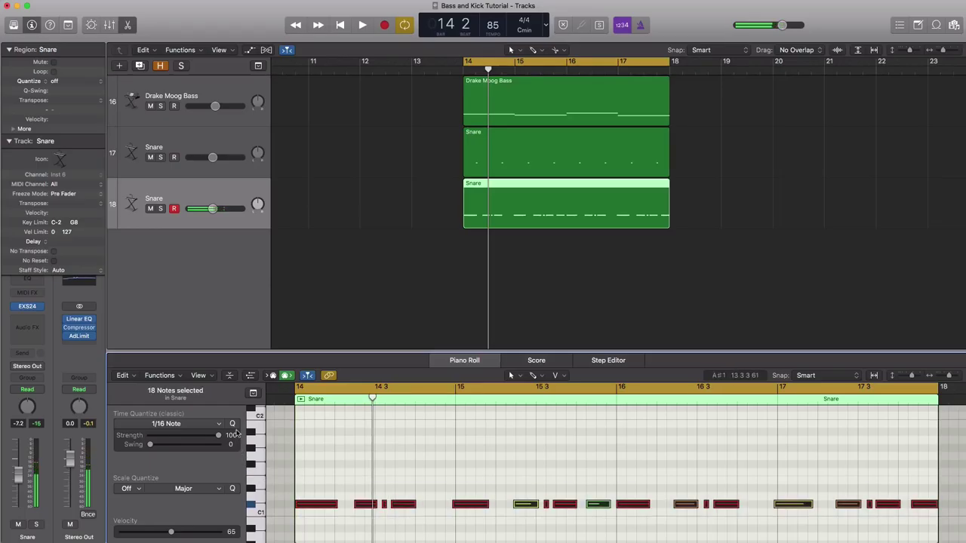
pyautogui.click(233, 423)
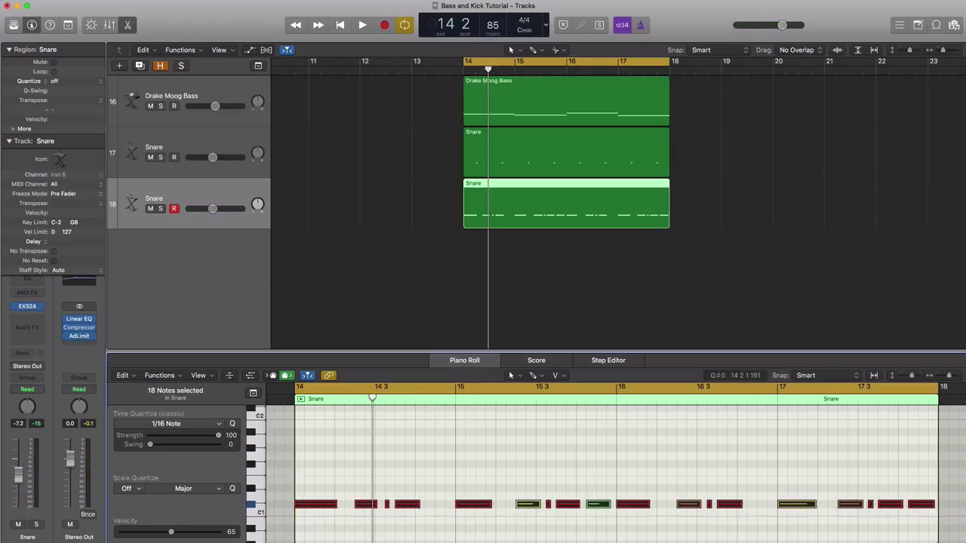
pyautogui.scroll(-1, 438, 497)
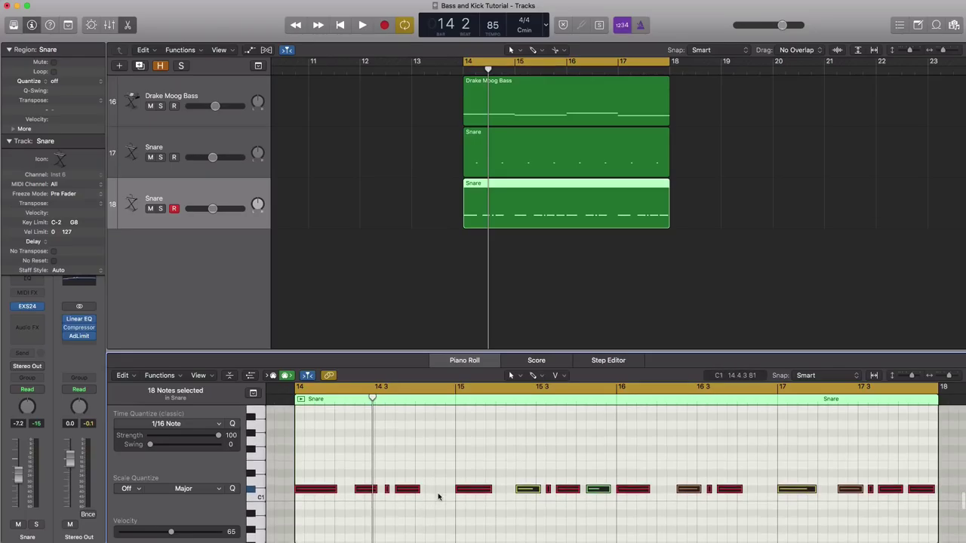
pyautogui.press('space')
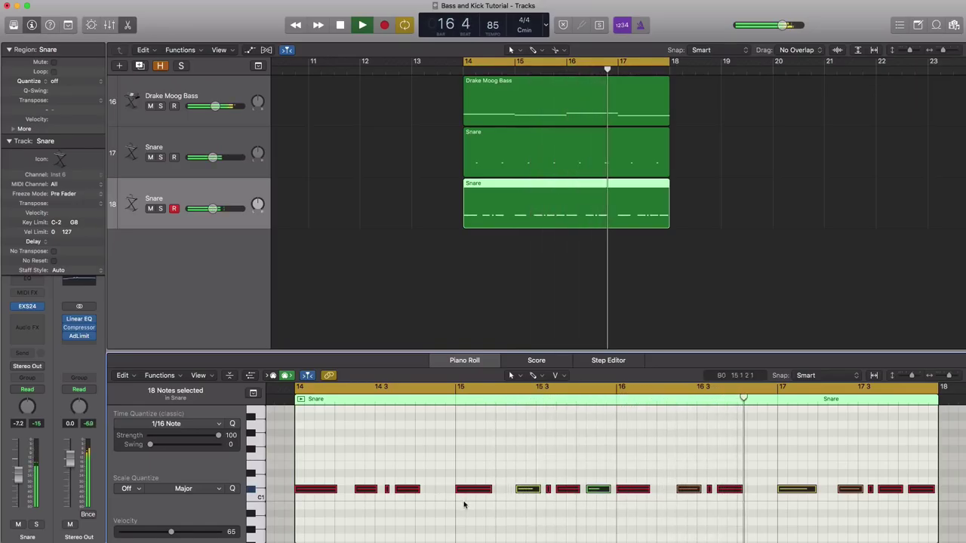
pyautogui.moveTo(212, 106)
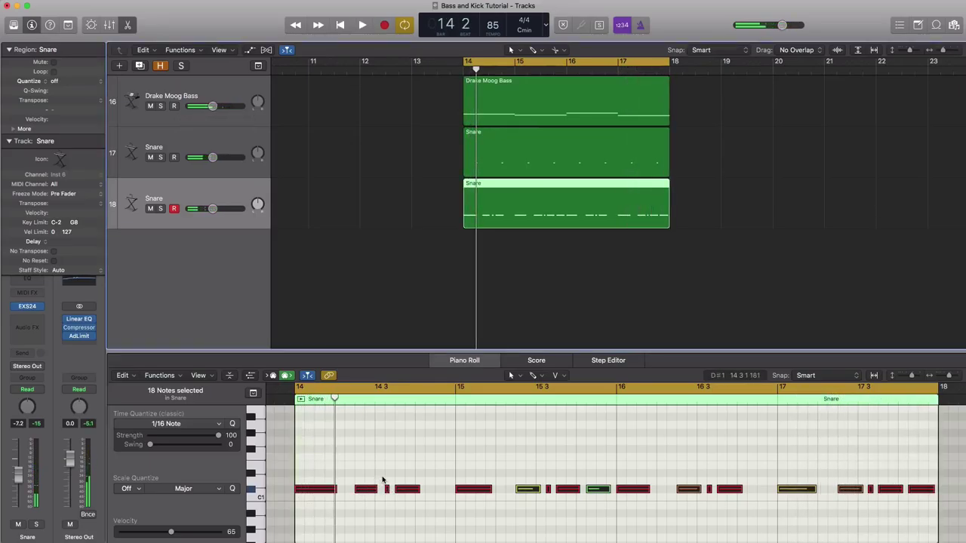
# - Delete the recorded notes near 14 3, 15 3, 16 2, 17 2 and 17 4
pyautogui.click(397, 488)
pyautogui.press('Delete')
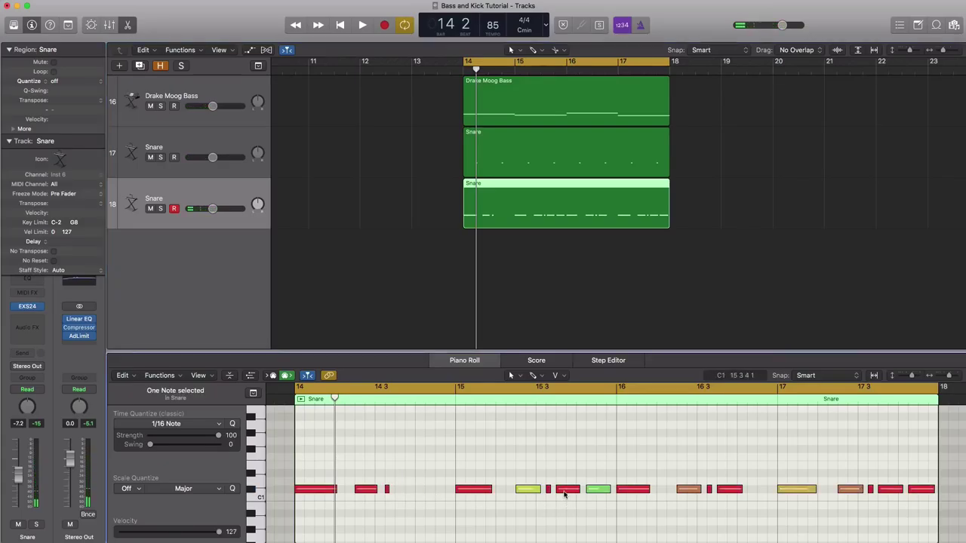
pyautogui.click(564, 487)
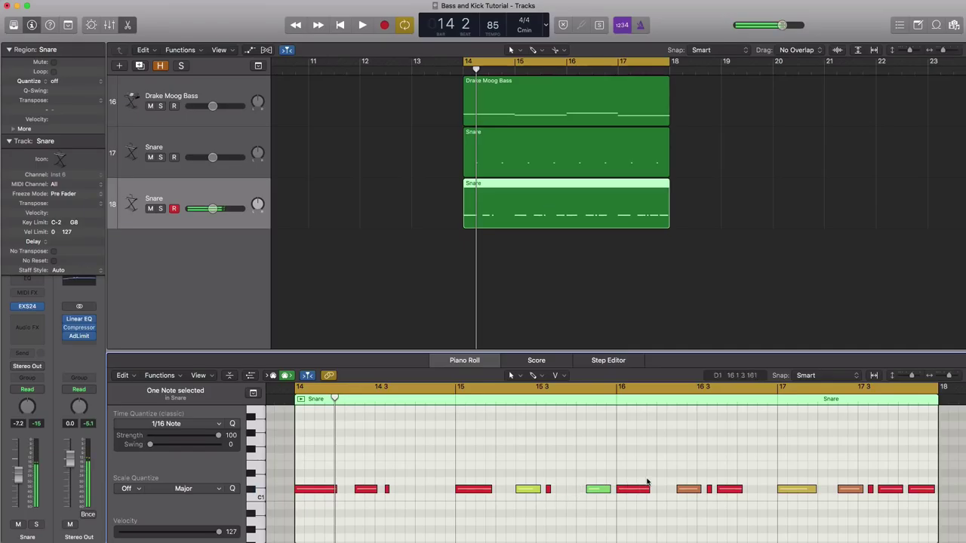
pyautogui.press('Delete')
pyautogui.click(688, 488)
pyautogui.press('Delete')
pyautogui.click(849, 488)
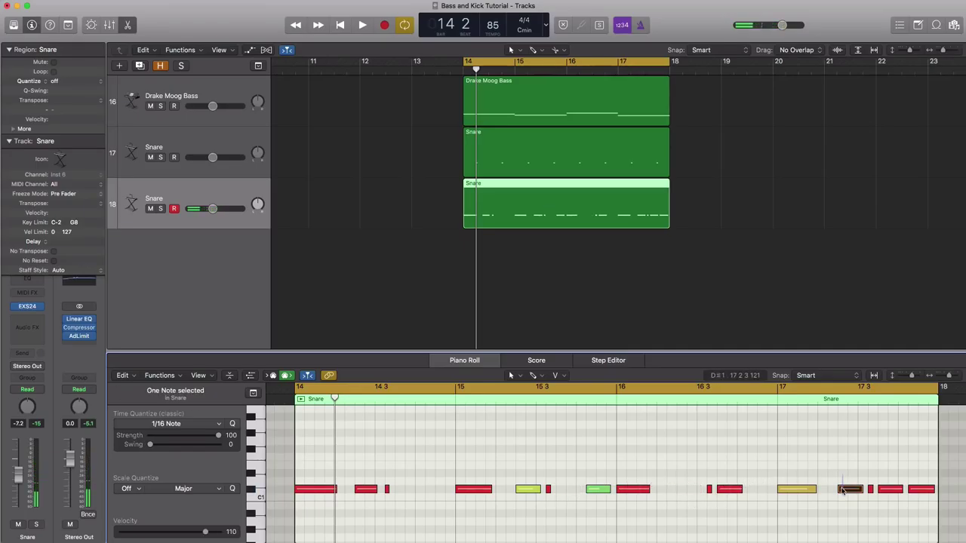
pyautogui.press('Delete')
pyautogui.click(916, 489)
pyautogui.press('Delete')
# - Add a new C#1 note at 14 3 and audition the thinned-out pattern
pyautogui.press('space')
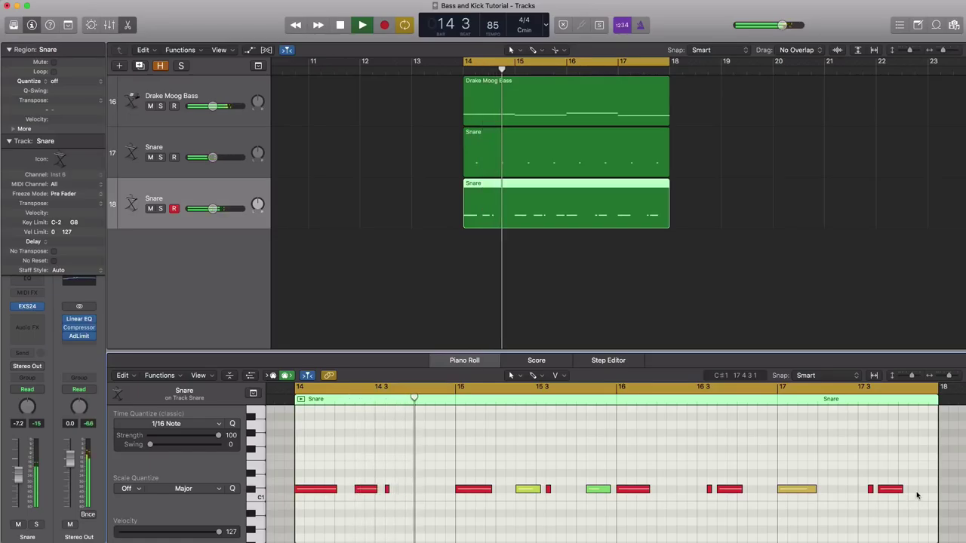
pyautogui.press('space')
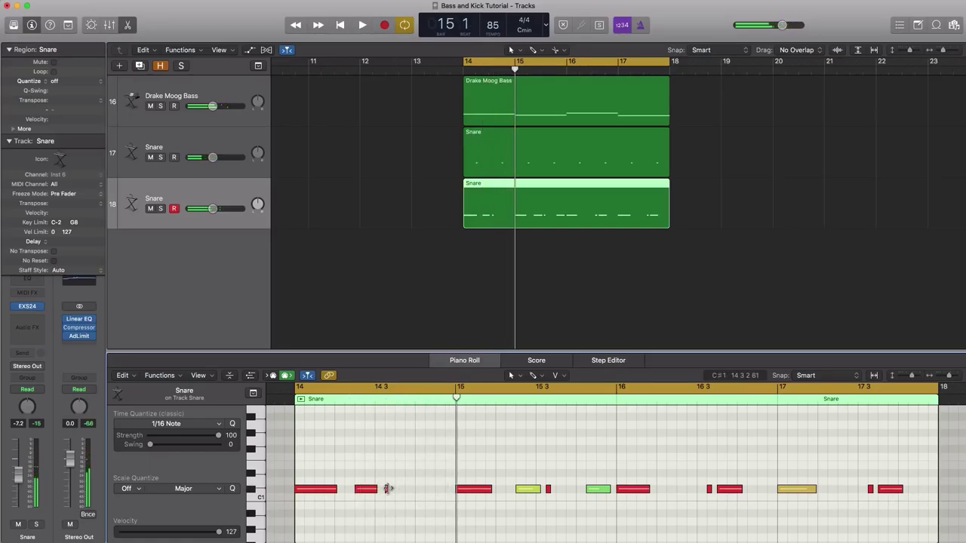
pyautogui.click(386, 489)
pyautogui.press('space')
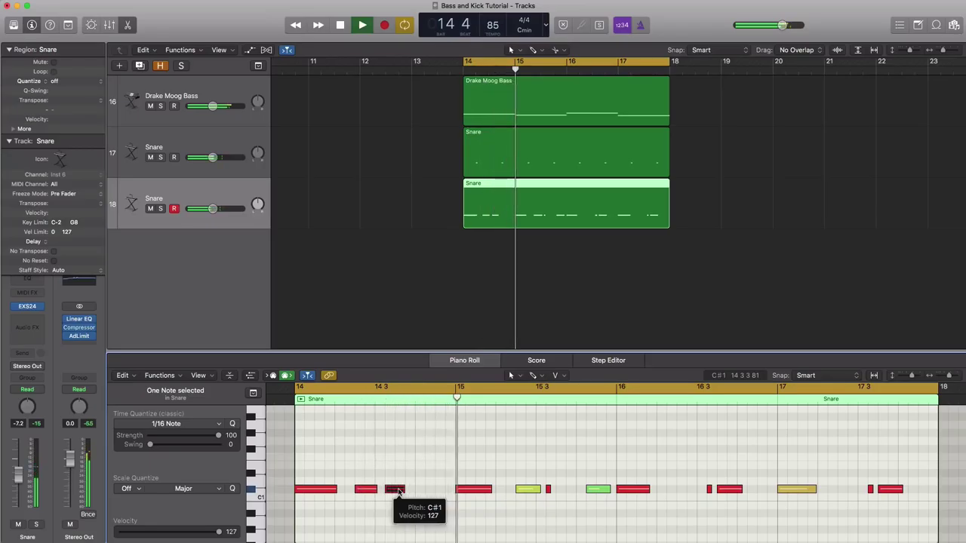
pyautogui.click(548, 488)
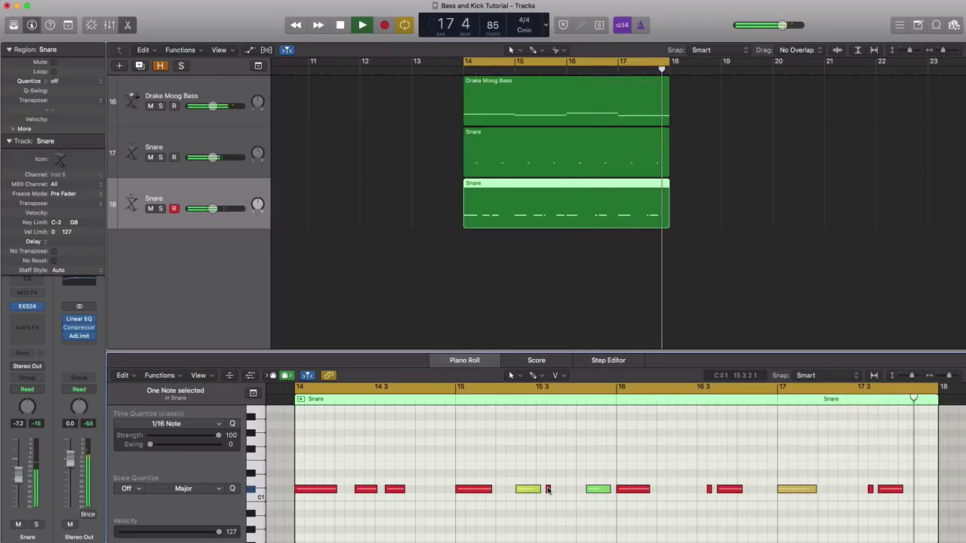
pyautogui.press('space')
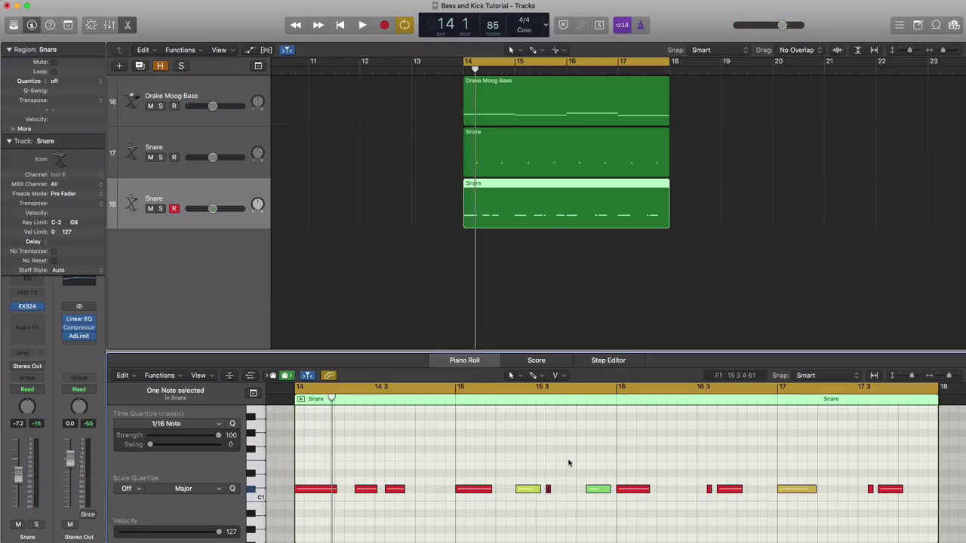